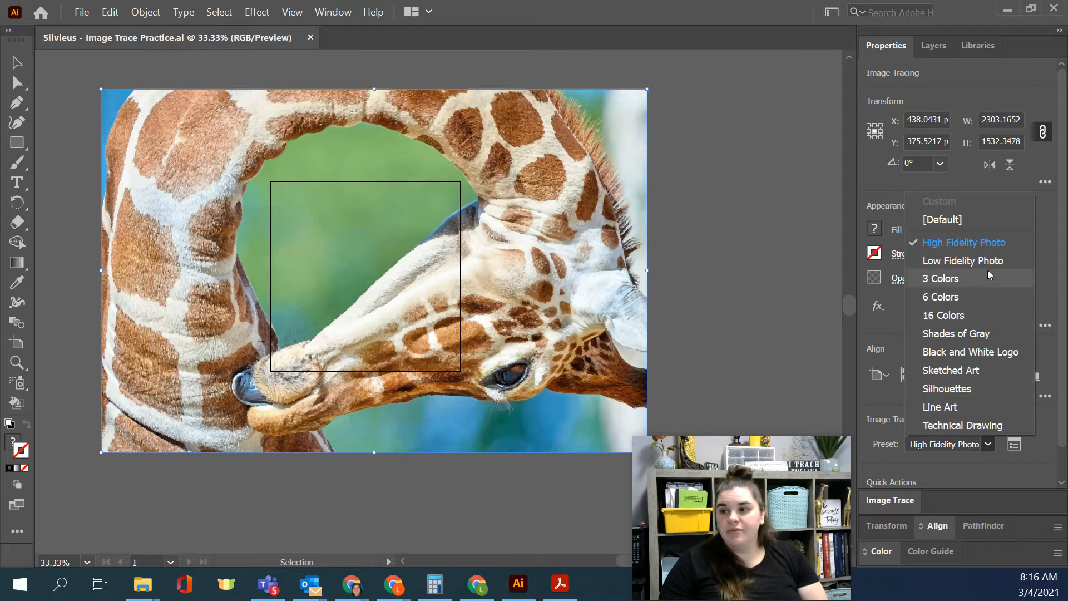
- Apply the Low Fidelity Photo tracing preset to the giraffe image and inspect its traced shapes up close
left_click(987, 263)
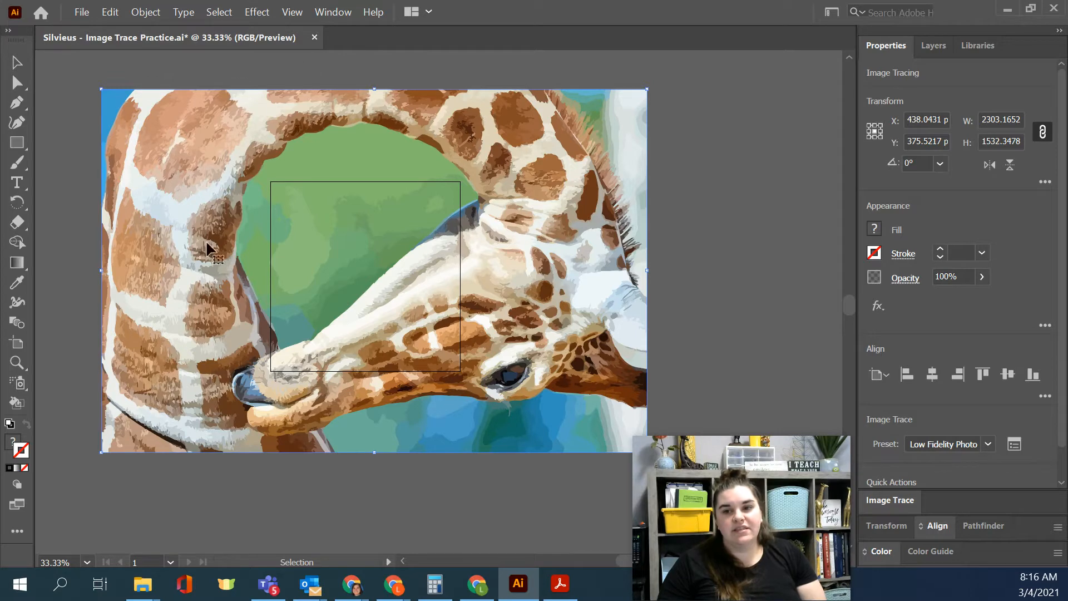
key("ctrl+1")
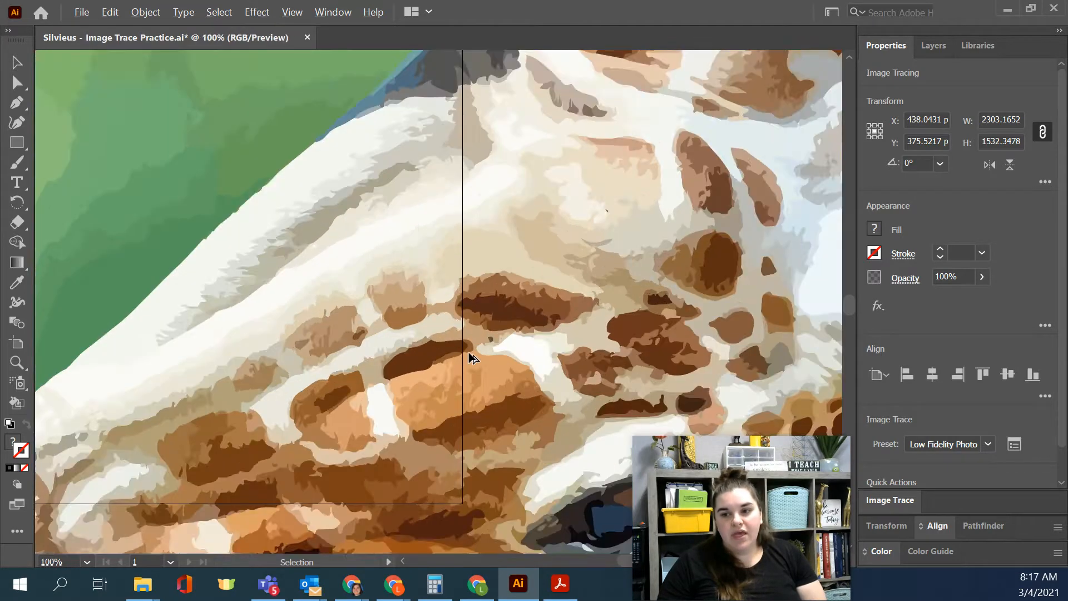
scroll(469, 356, "up", 3)
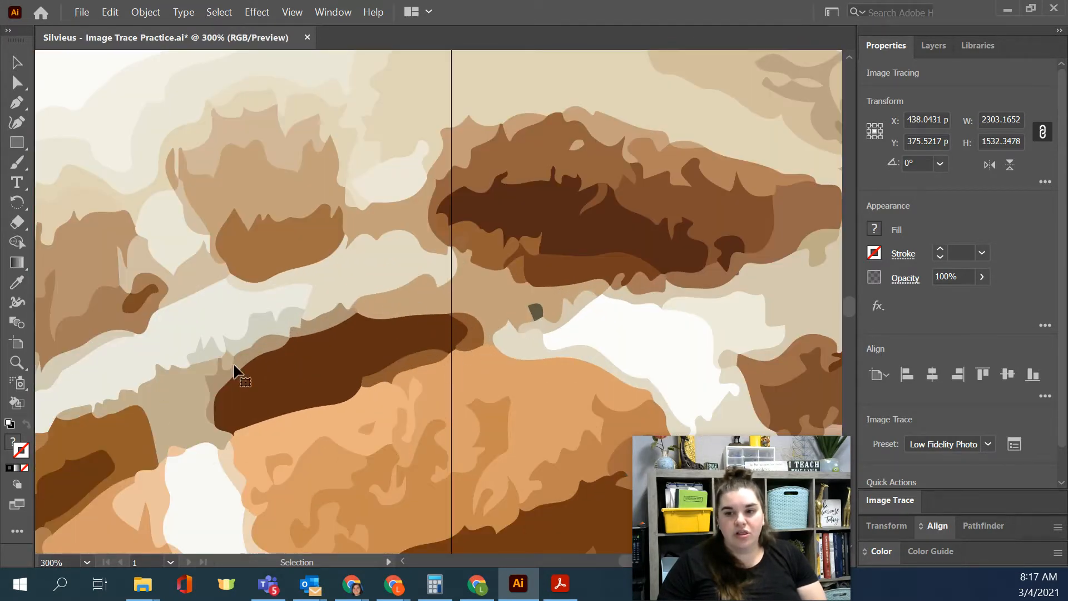
scroll(512, 390, "down", 5)
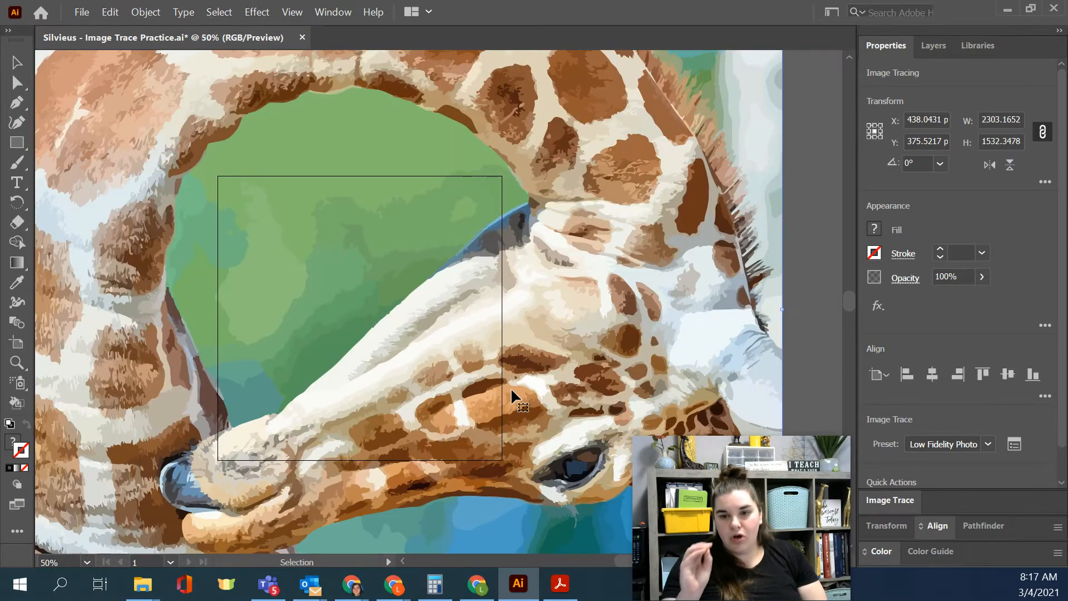
scroll(464, 271, "down", 1)
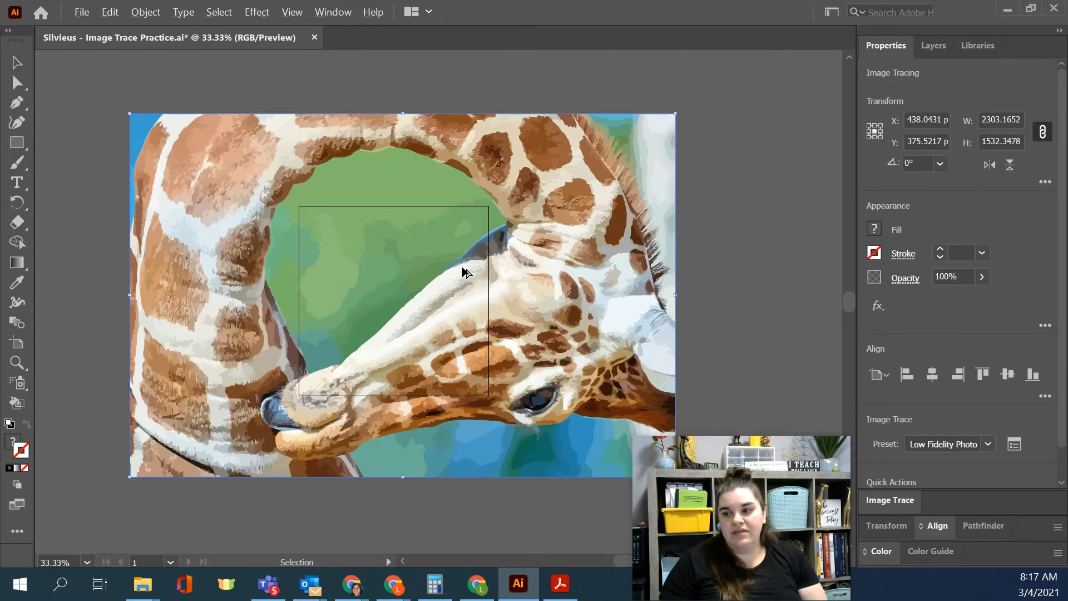
- Switch the giraffe tracing to the Black and White Logo preset
left_click(989, 444)
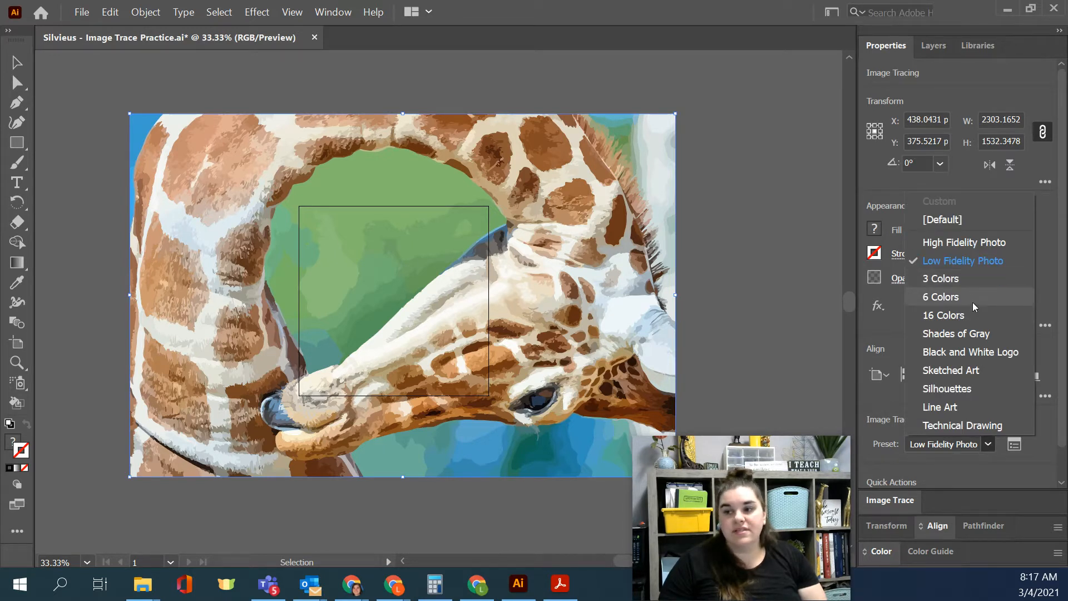
left_click(991, 357)
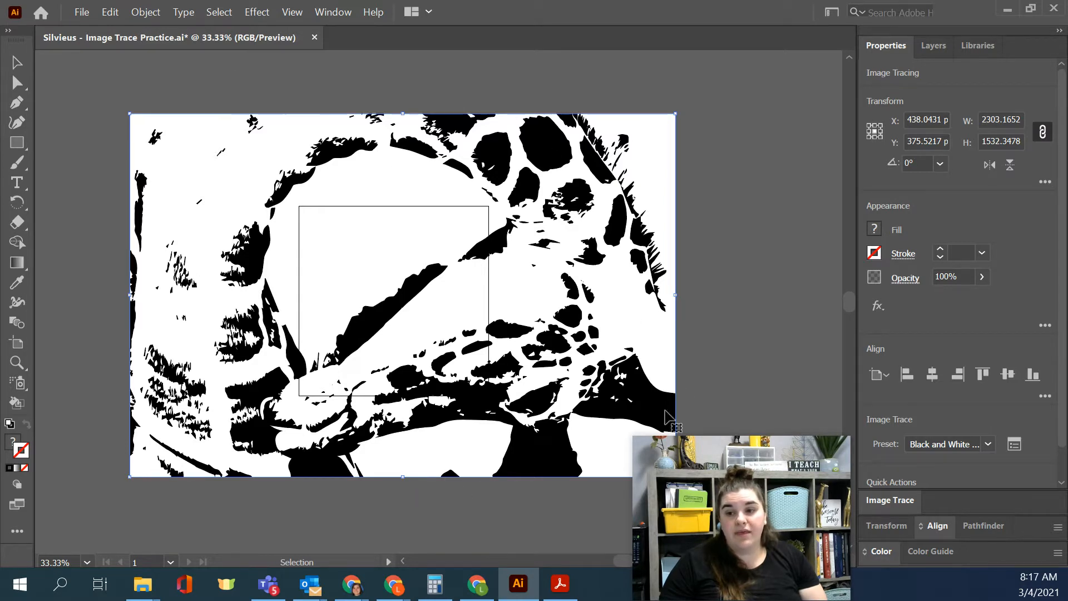
left_click(989, 444)
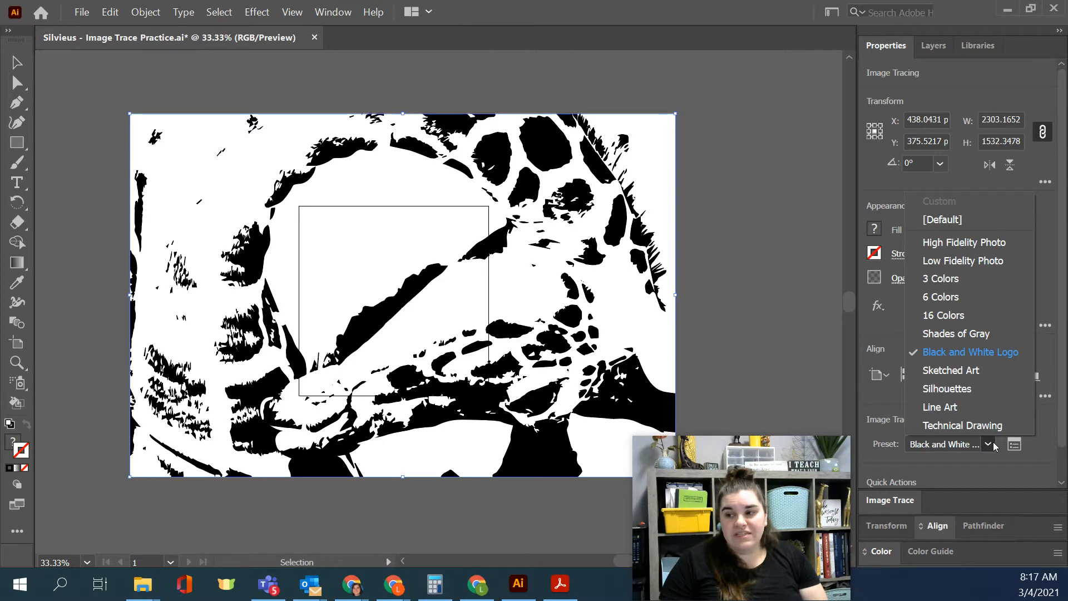
left_click(993, 443)
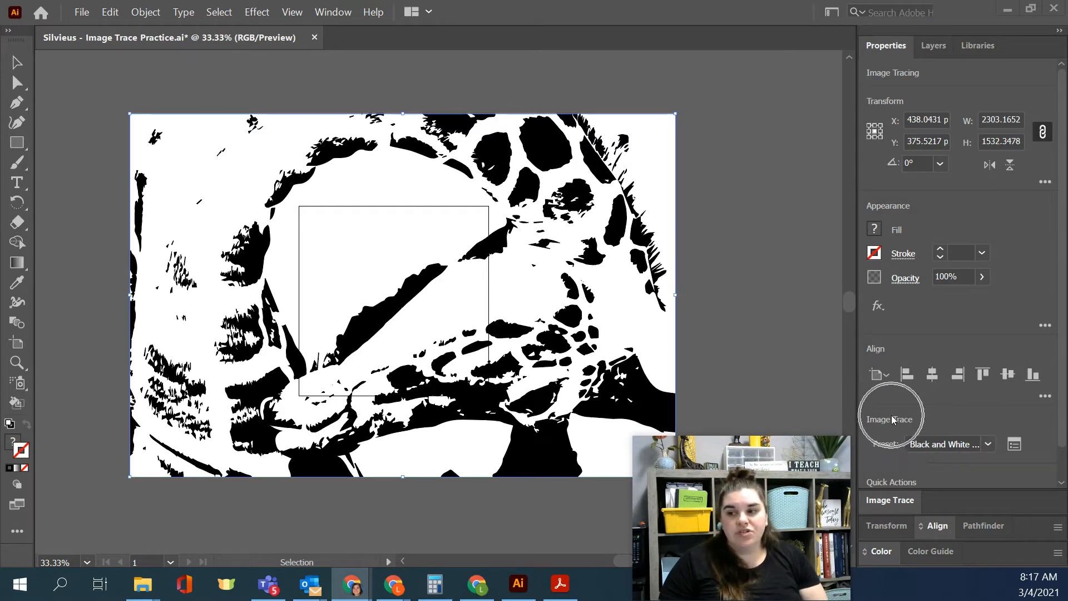
- Open the detailed Image Trace settings and place them as a floating panel beside the giraffe artwork
left_click(1016, 445)
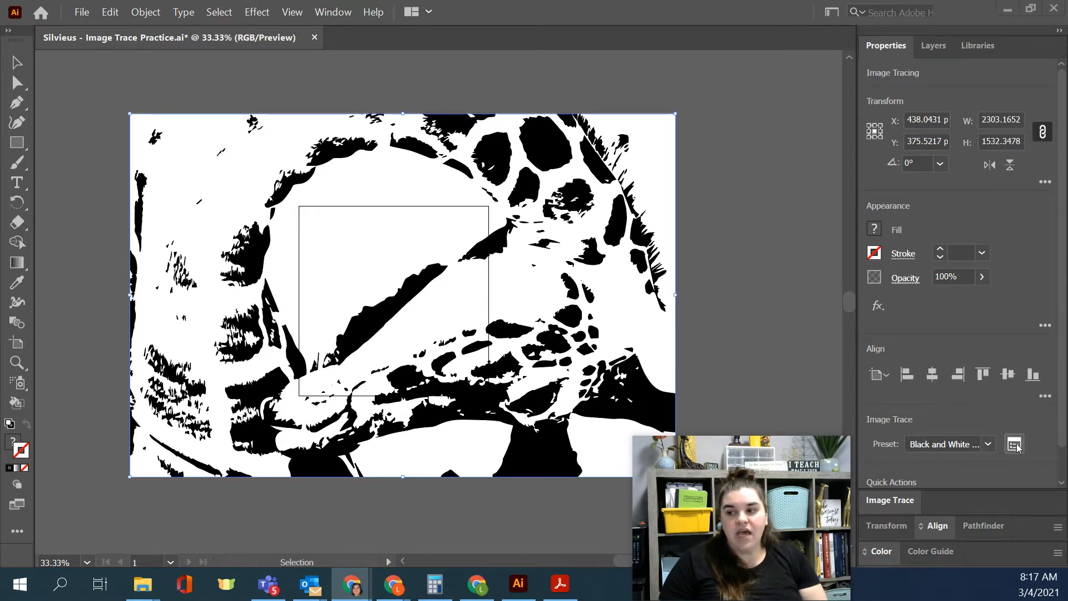
key("ctrl")
key("ctrl")
key("ctrl")
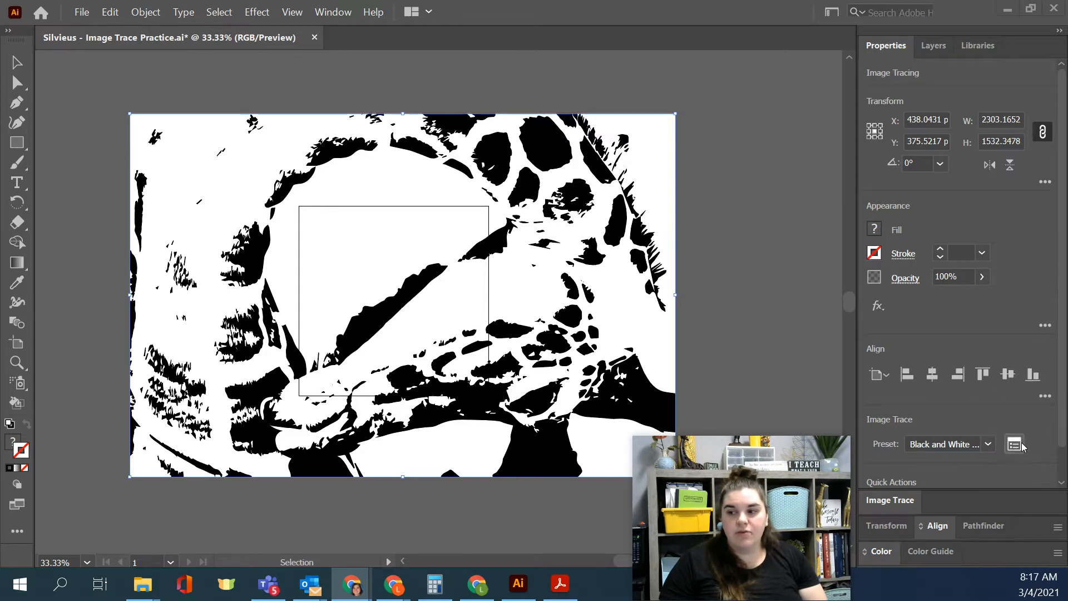
key("ctrl")
key("ctrl")
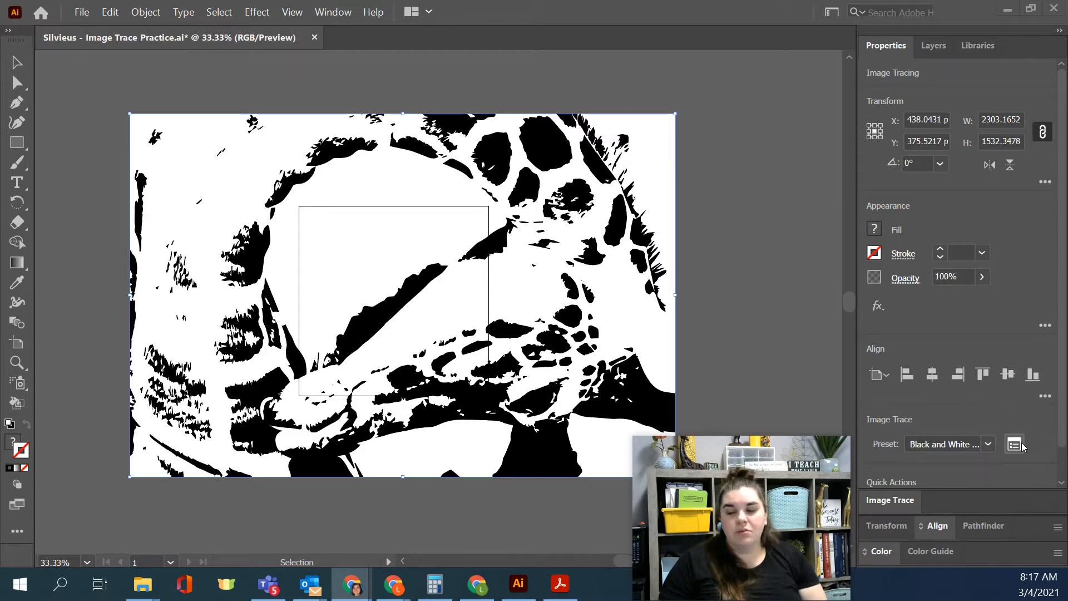
left_click(1021, 444)
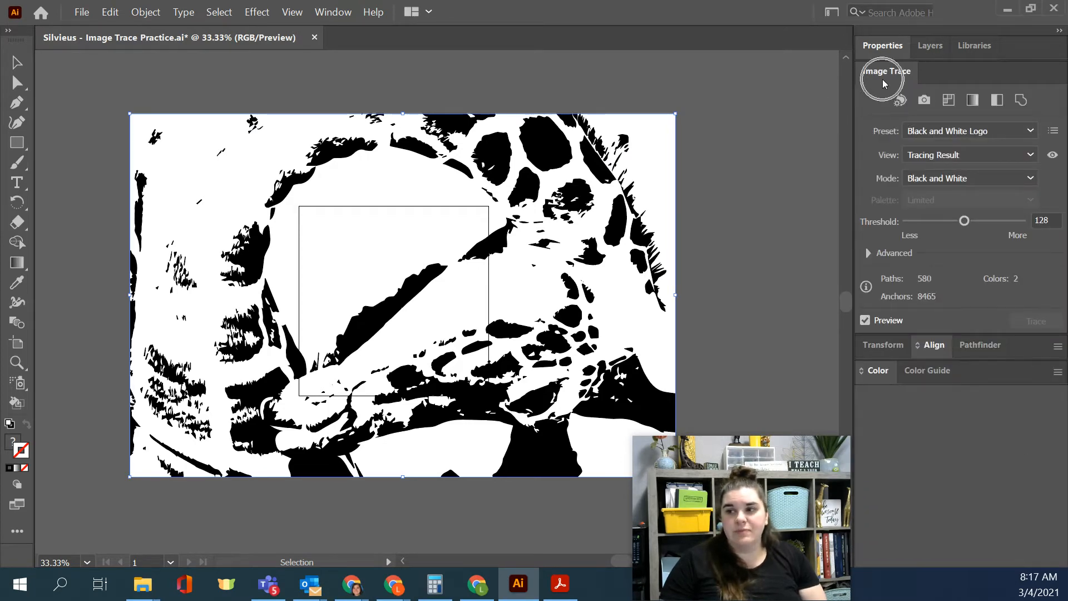
mouse_move(883, 74)
left_mouse_down()
mouse_move(339, 120)
mouse_move(118, 101)
mouse_move(694, 105)
left_mouse_up()
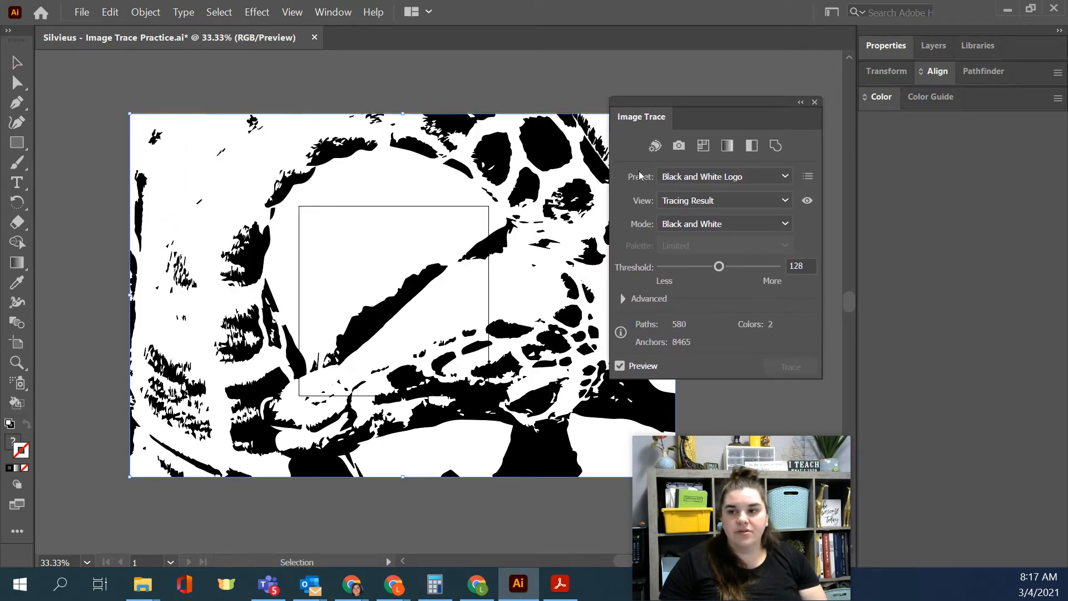
mouse_move(669, 101)
left_mouse_down()
mouse_move(626, 85)
mouse_move(678, 68)
left_mouse_up()
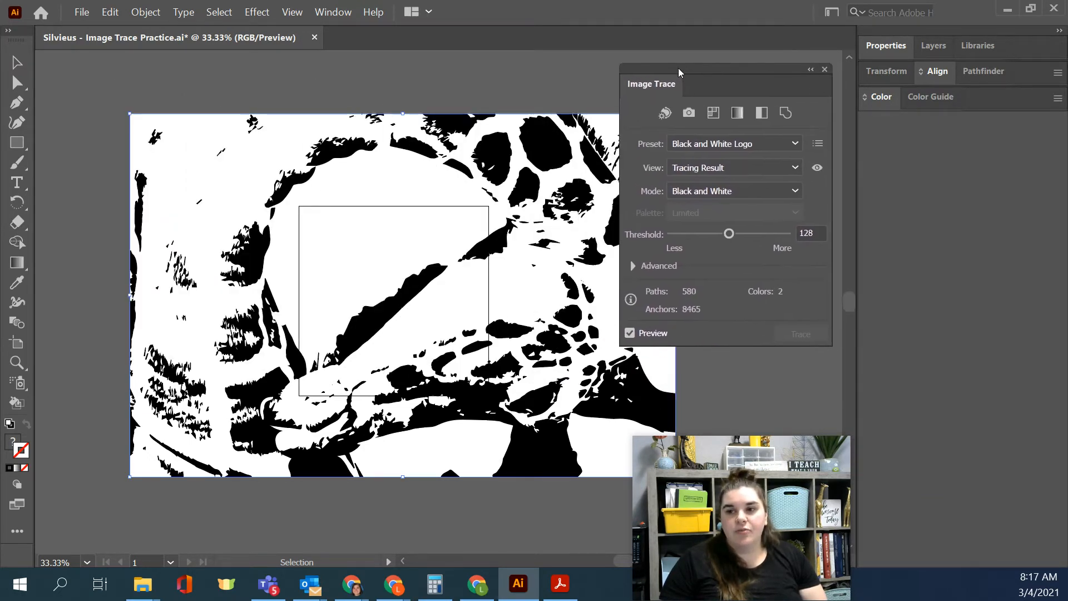
left_click(351, 14)
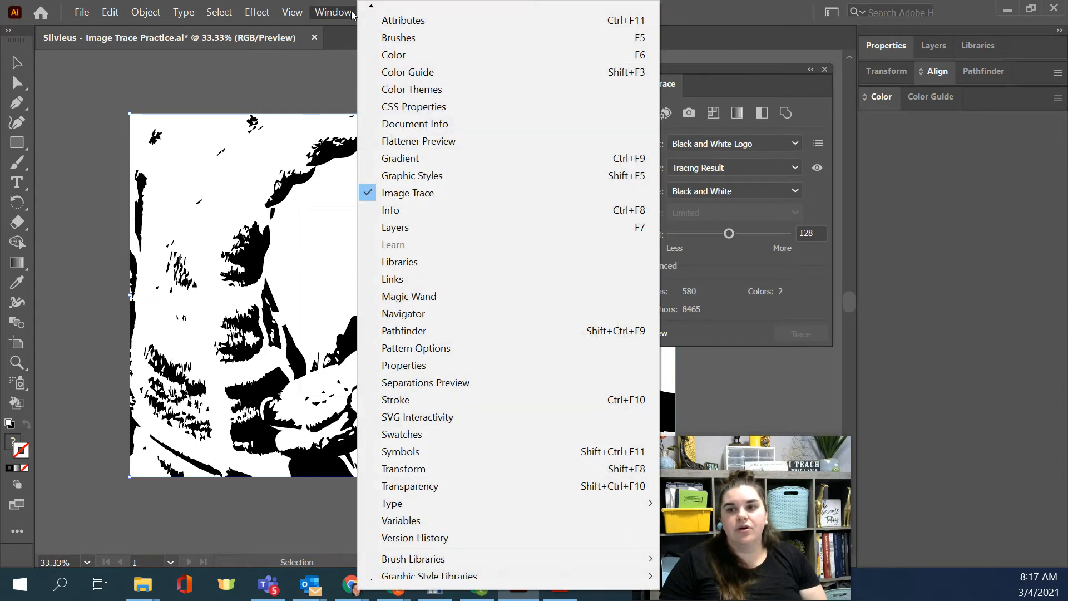
mouse_move(304, 8)
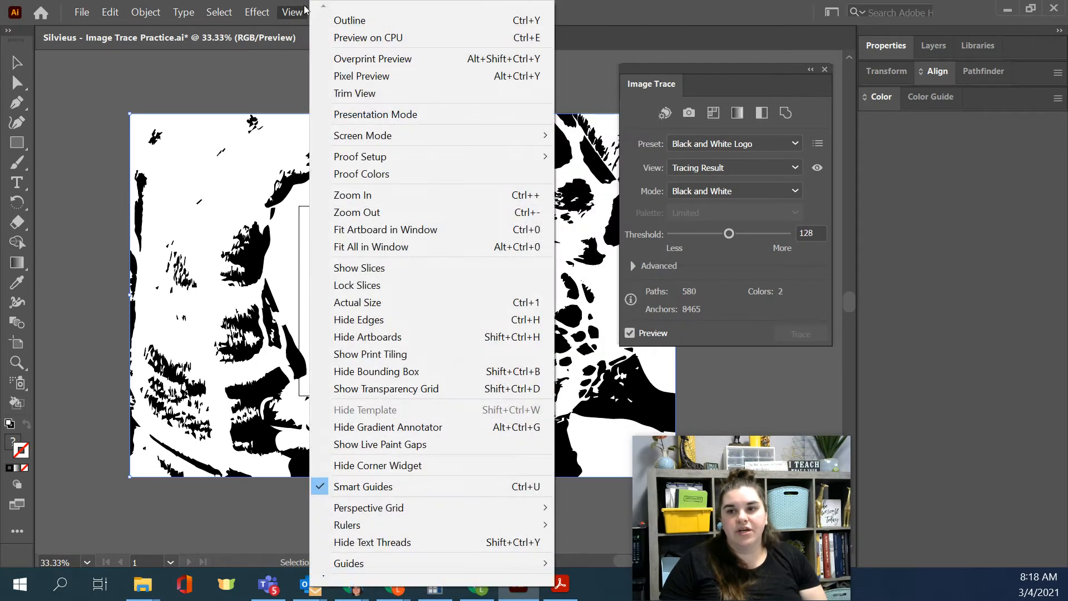
left_click(757, 71)
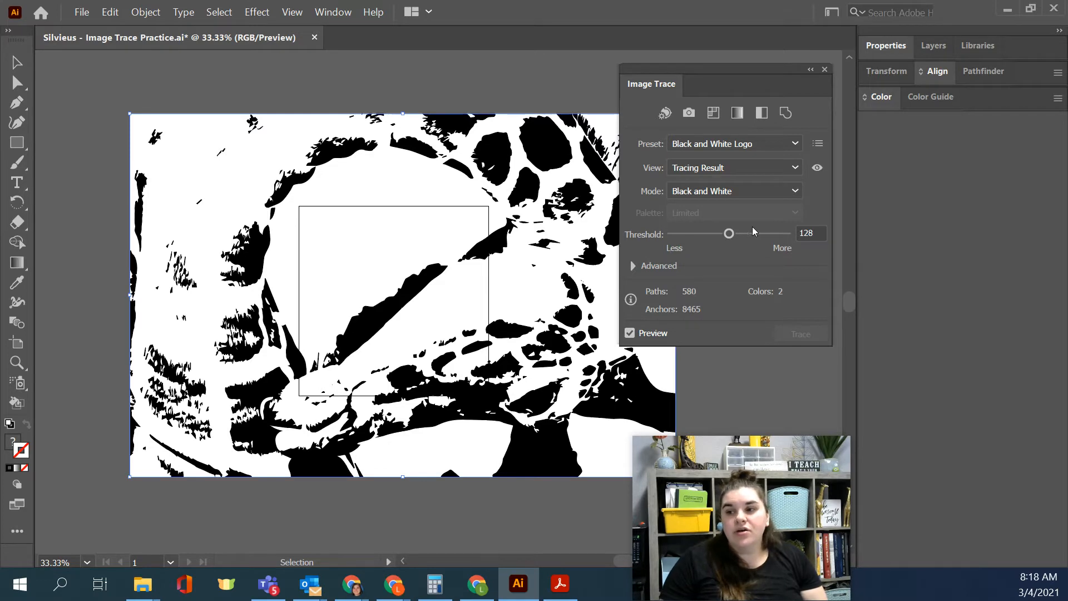
- Try black-and-white tracing thresholds of 199 and 113 on the giraffe image
left_click_drag(730, 234, 762, 234)
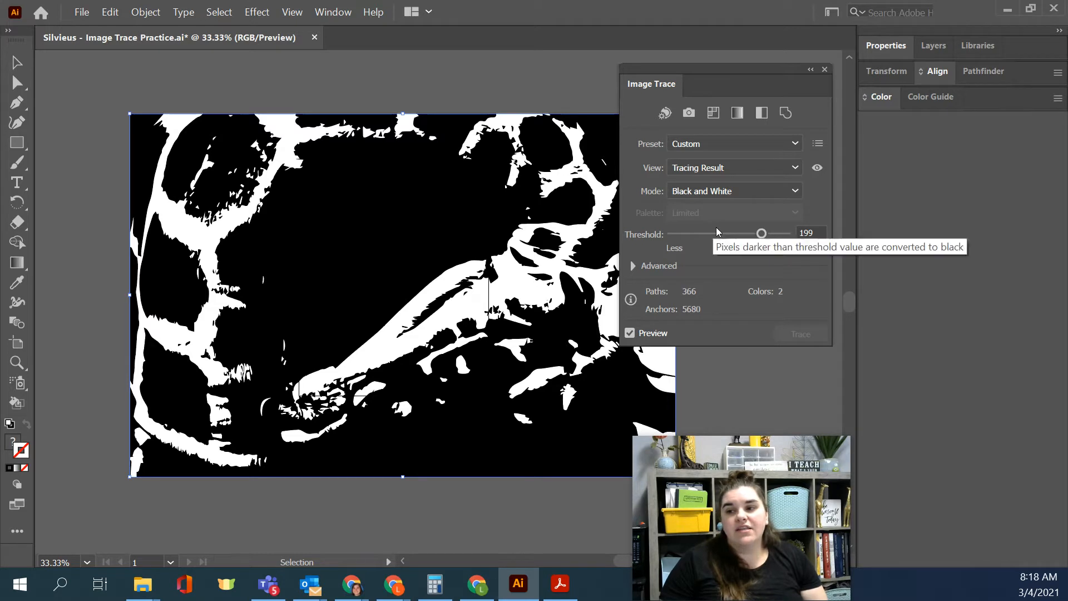
mouse_move(761, 233)
left_mouse_down()
mouse_move(710, 236)
mouse_move(724, 237)
left_mouse_up()
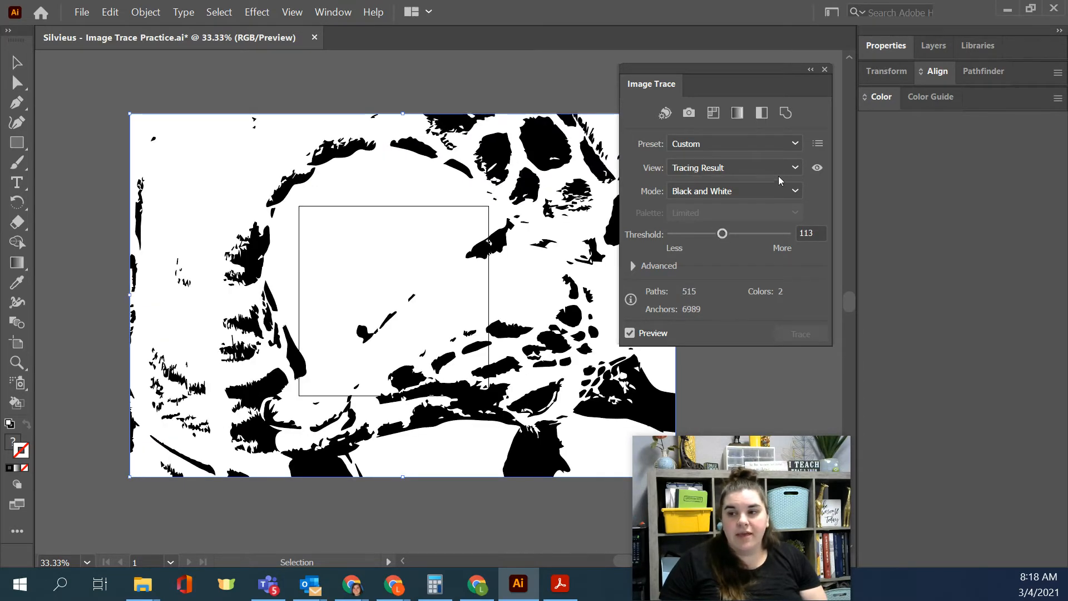
left_click(799, 191)
left_click(799, 192)
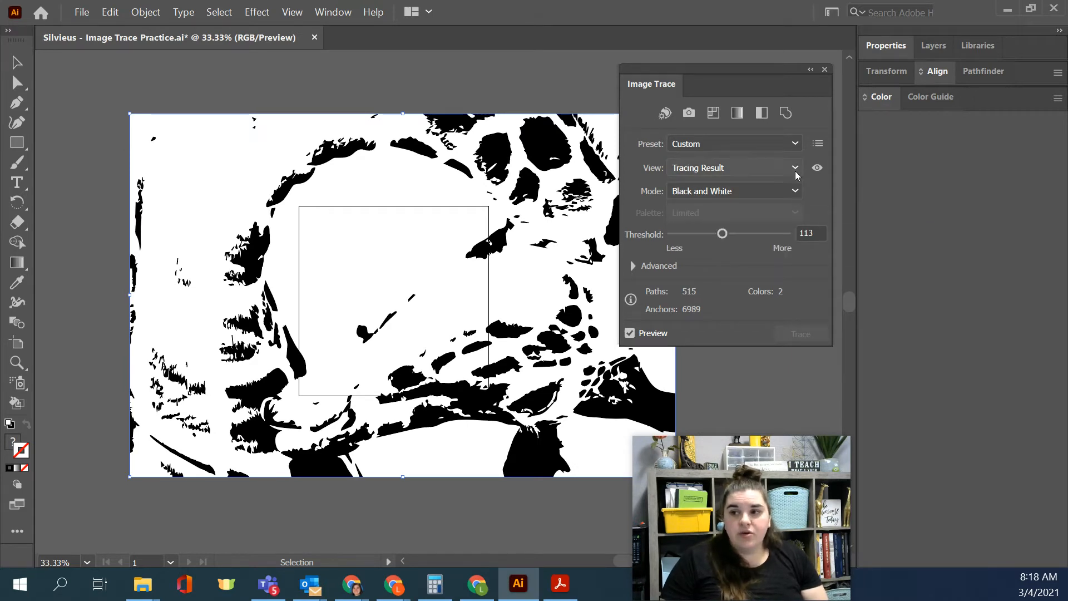
- Apply the 6 Colors tracing preset and set the maximum number of colors to 10
left_click(796, 145)
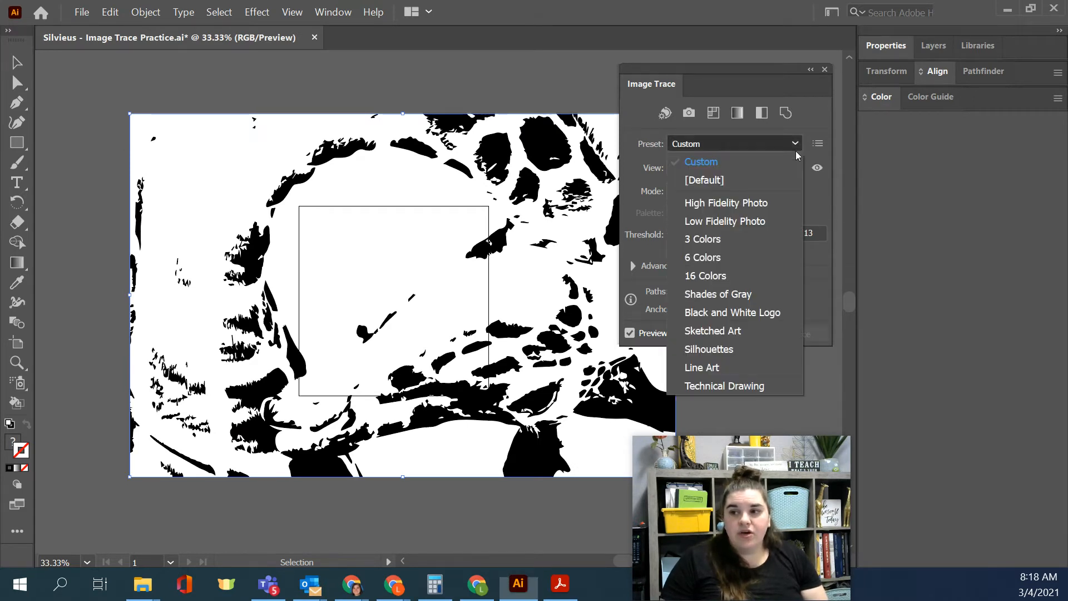
left_click(763, 257)
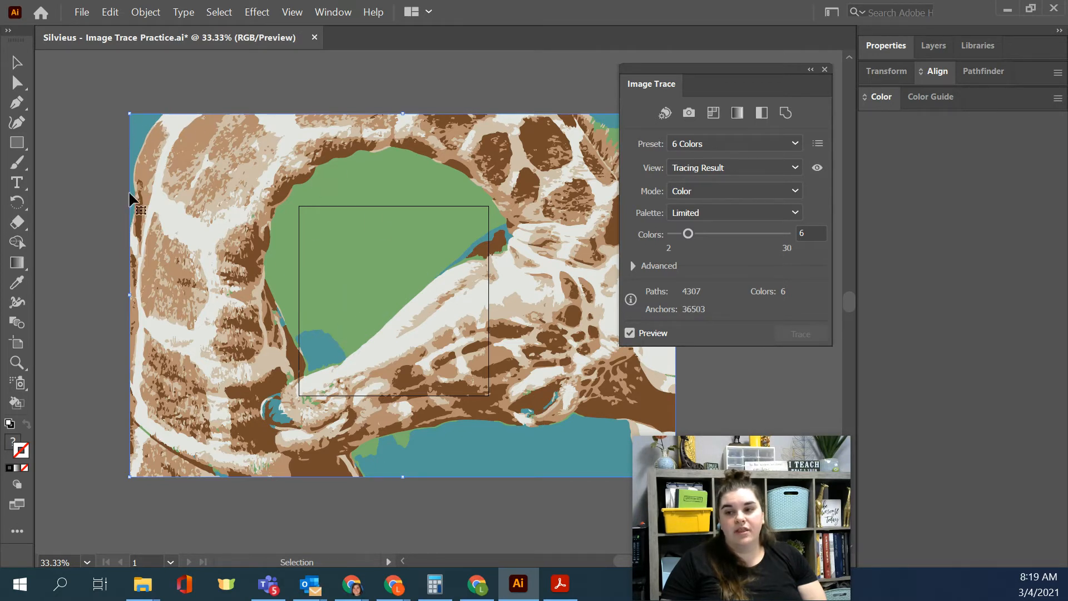
left_click(808, 234)
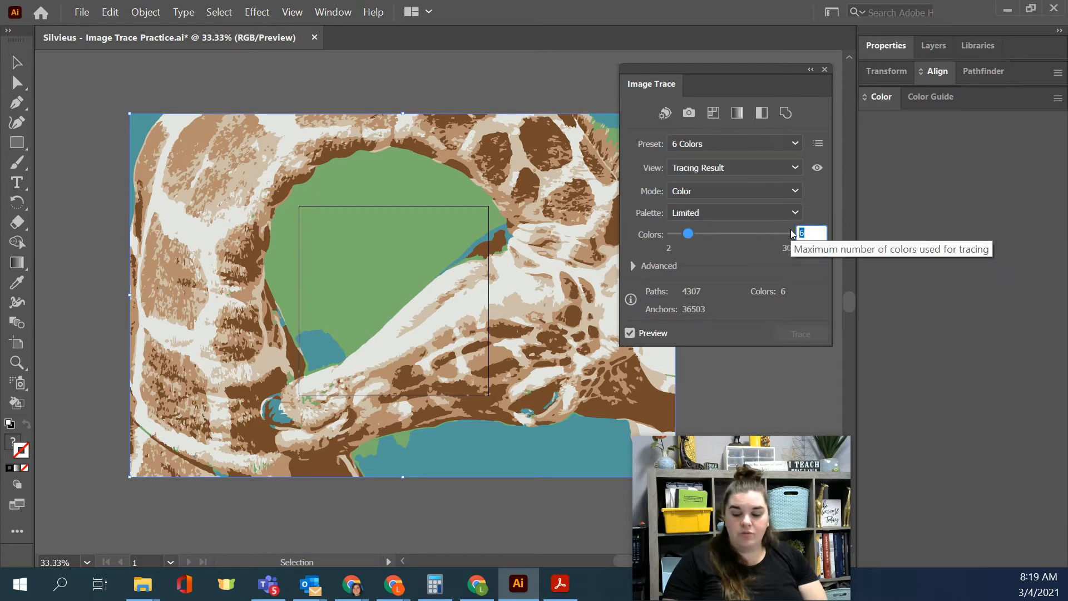
type("10")
left_click(766, 233)
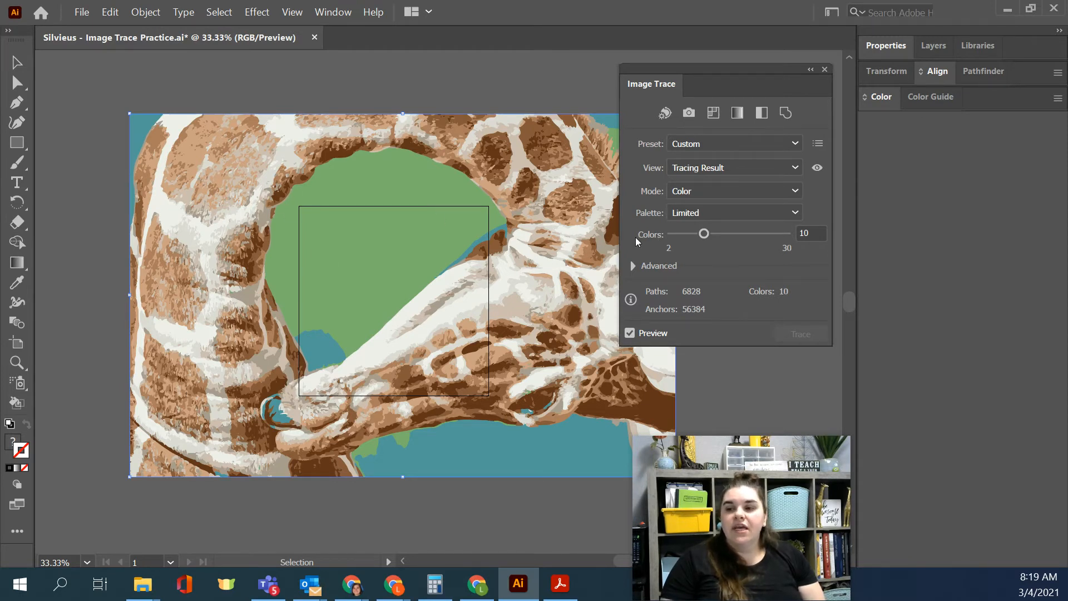
- Reveal the advanced tracing options and set Corners to 3% while checking a close-up of the traced shapes
left_click(630, 272)
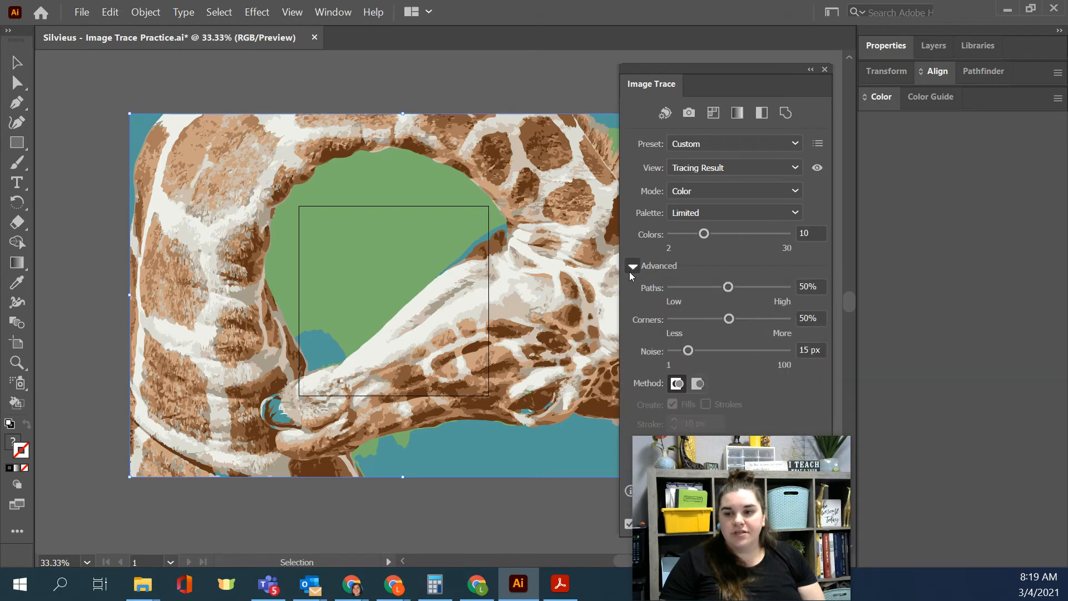
left_click_drag(673, 72, 672, 19)
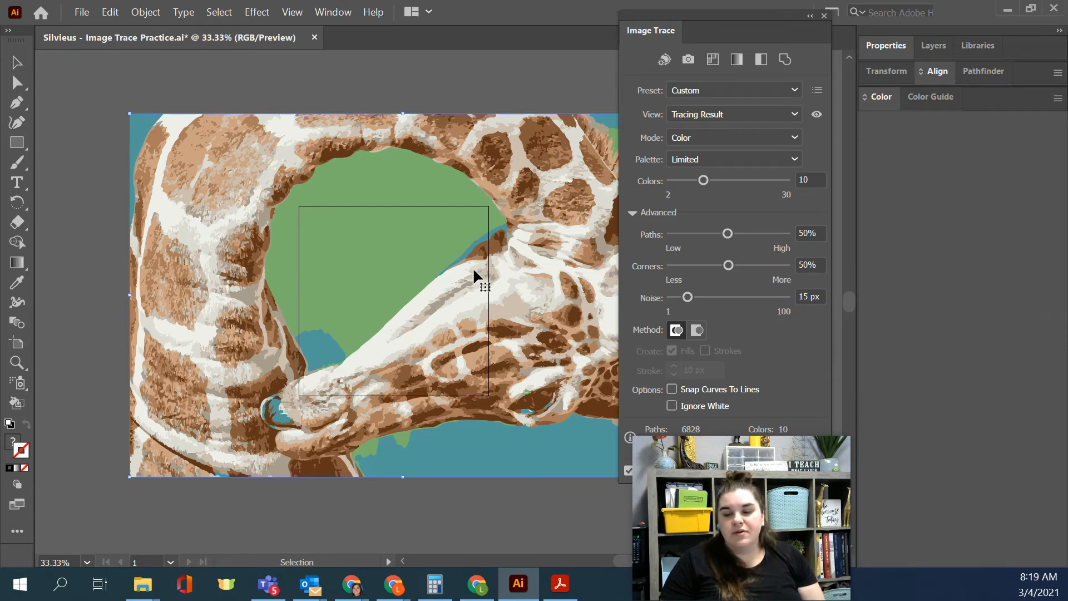
scroll(238, 299, "up", 7)
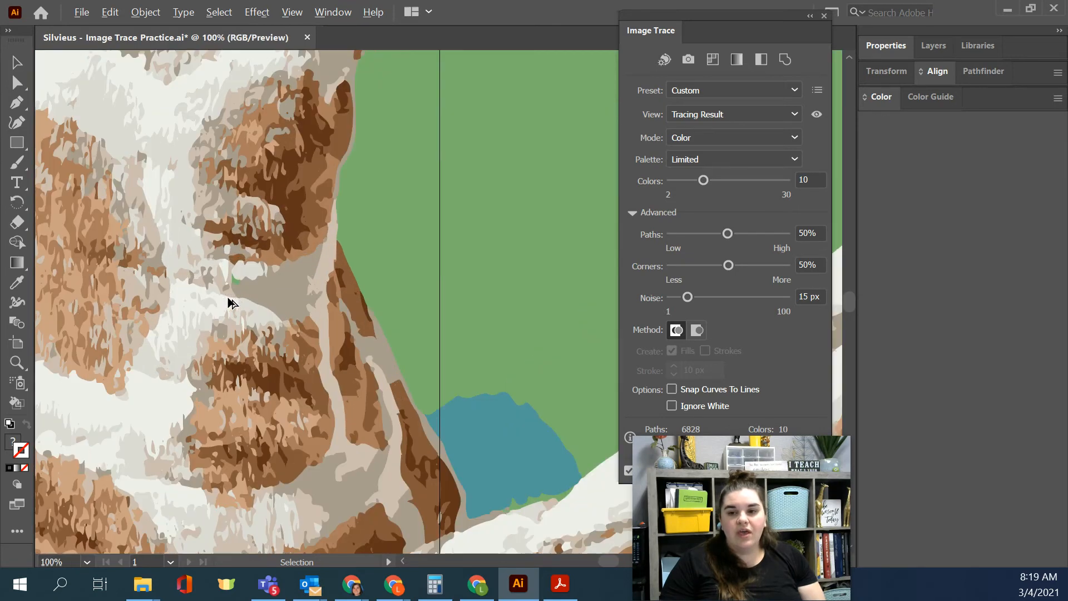
scroll(246, 317, "up", 2)
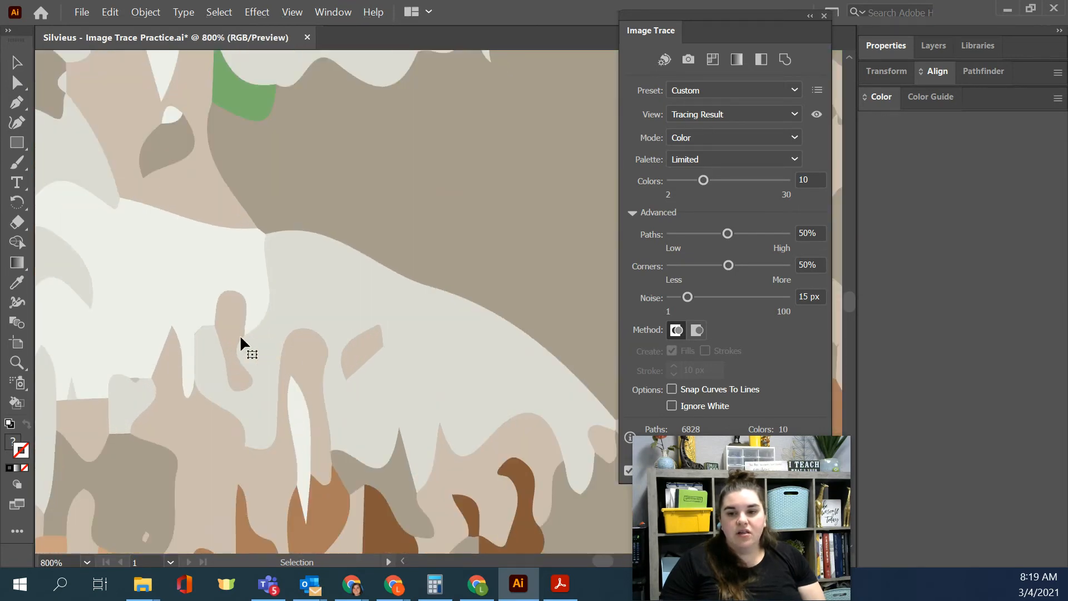
left_click(674, 267)
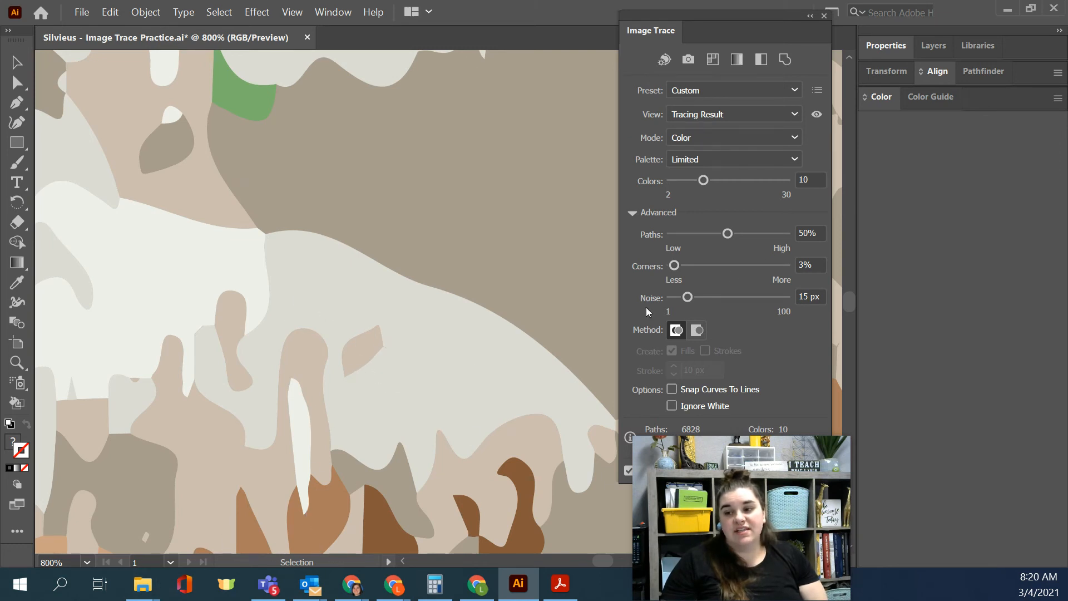
- Set Paths to 89% in the advanced tracing options and review the whole giraffe tracing
scroll(457, 335, "down", 2)
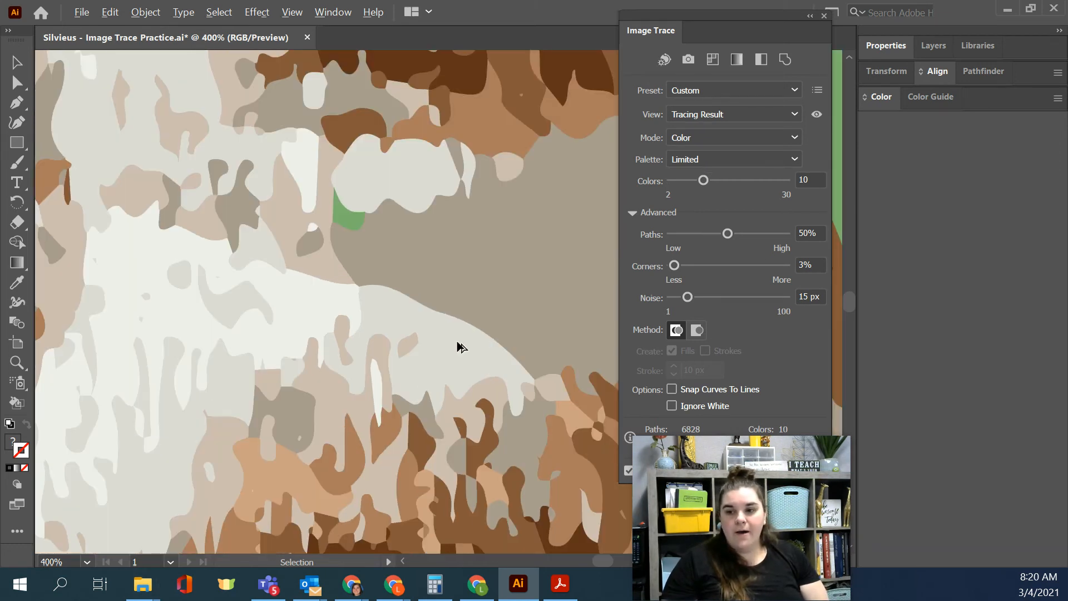
scroll(503, 449, "down", 2)
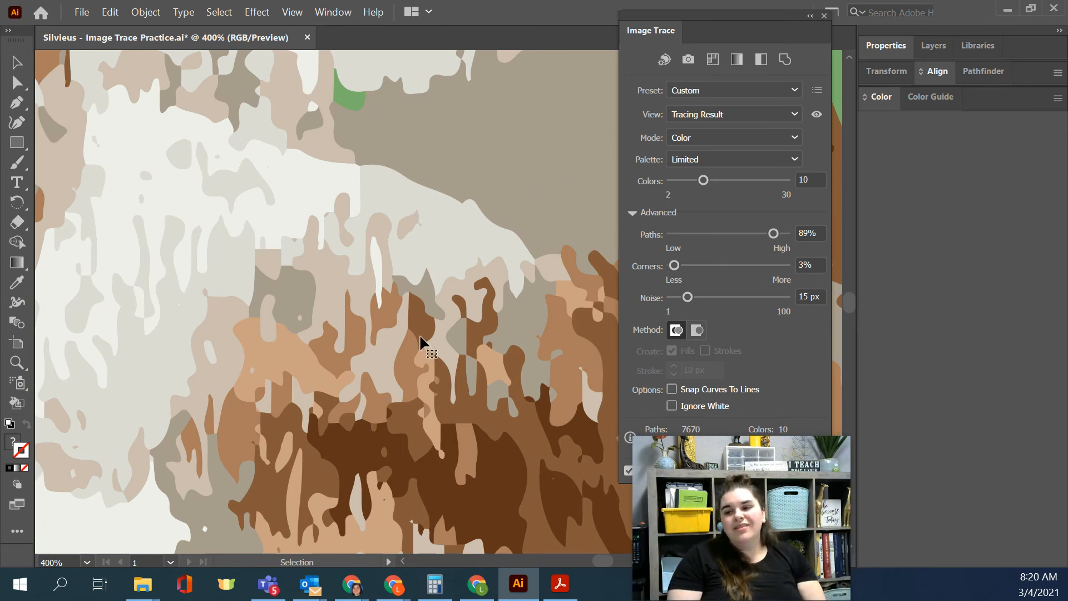
scroll(420, 341, "down", 8)
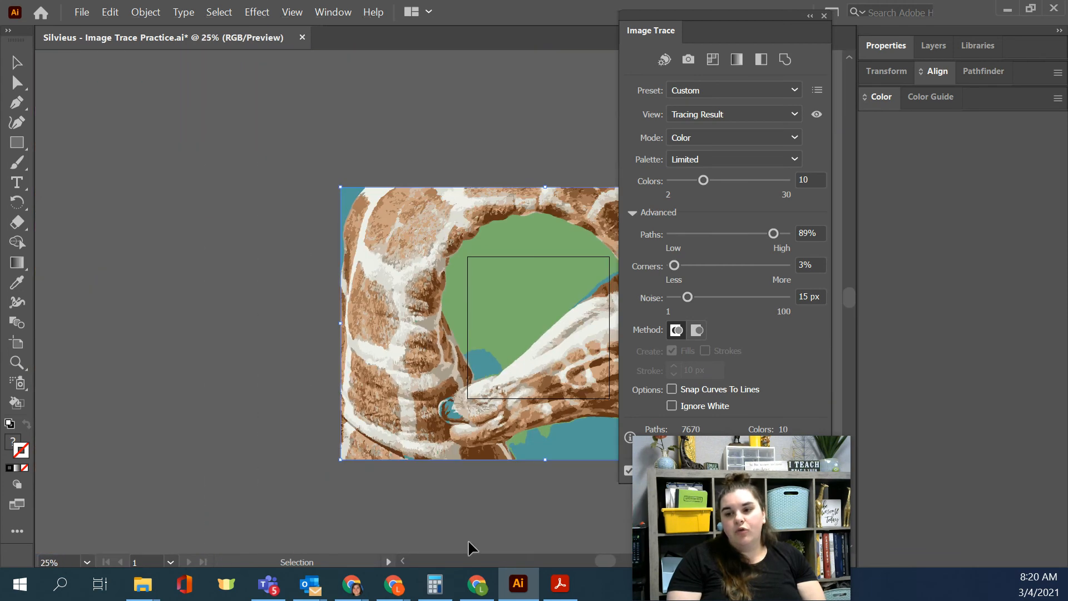
left_click_drag(608, 561, 632, 562)
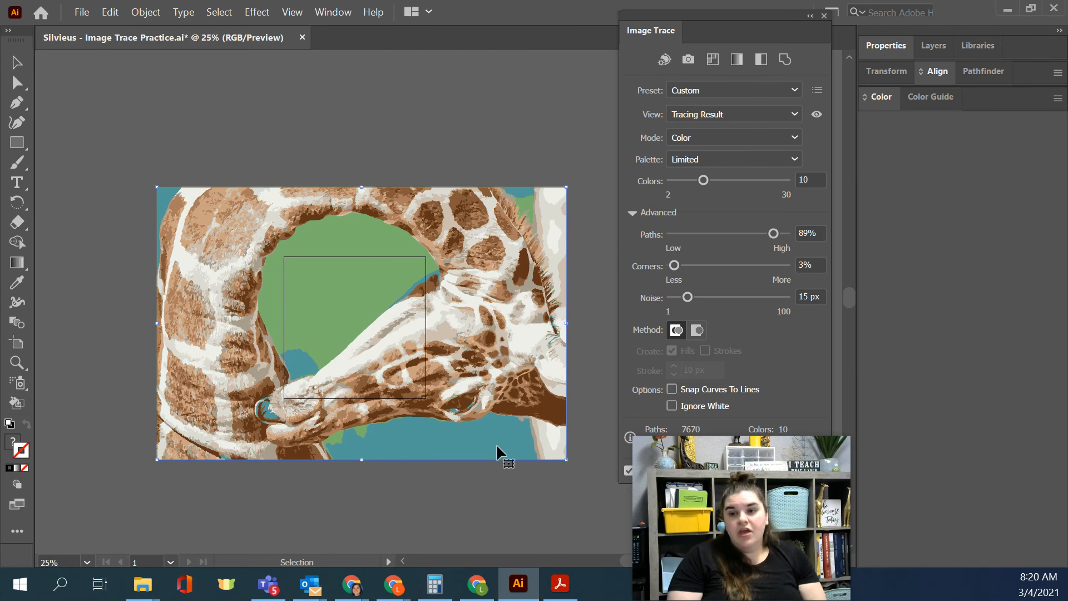
scroll(497, 443, "up", 1)
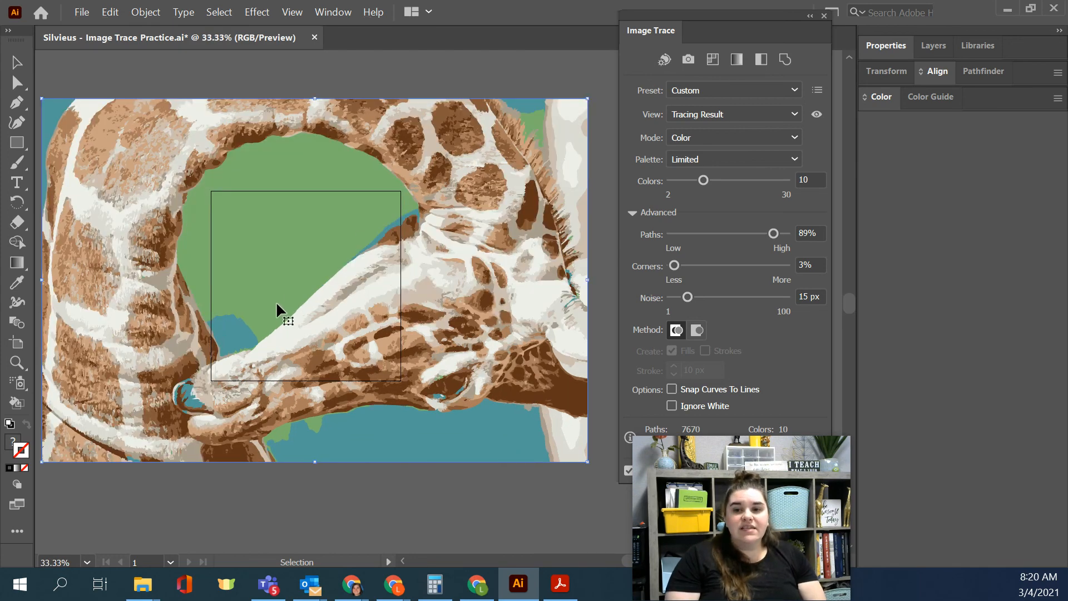
scroll(276, 302, "up", 1)
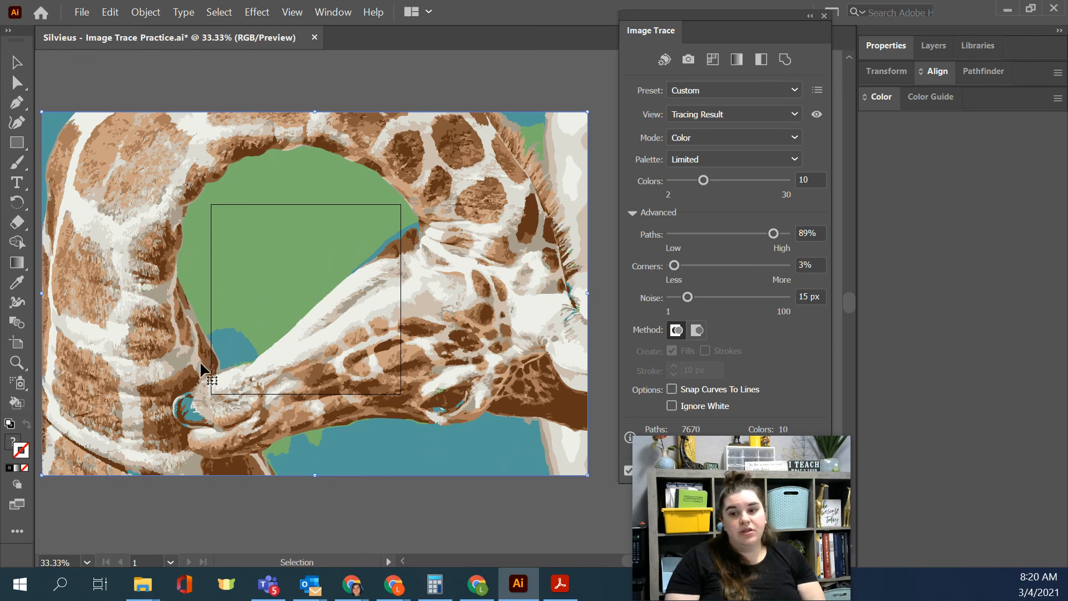
left_click(571, 162)
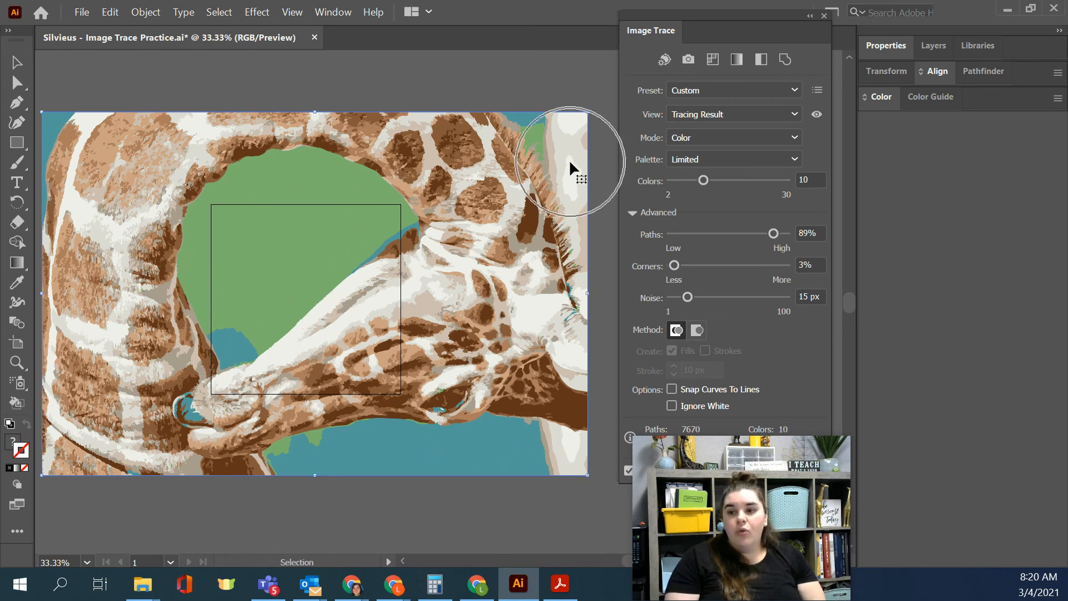